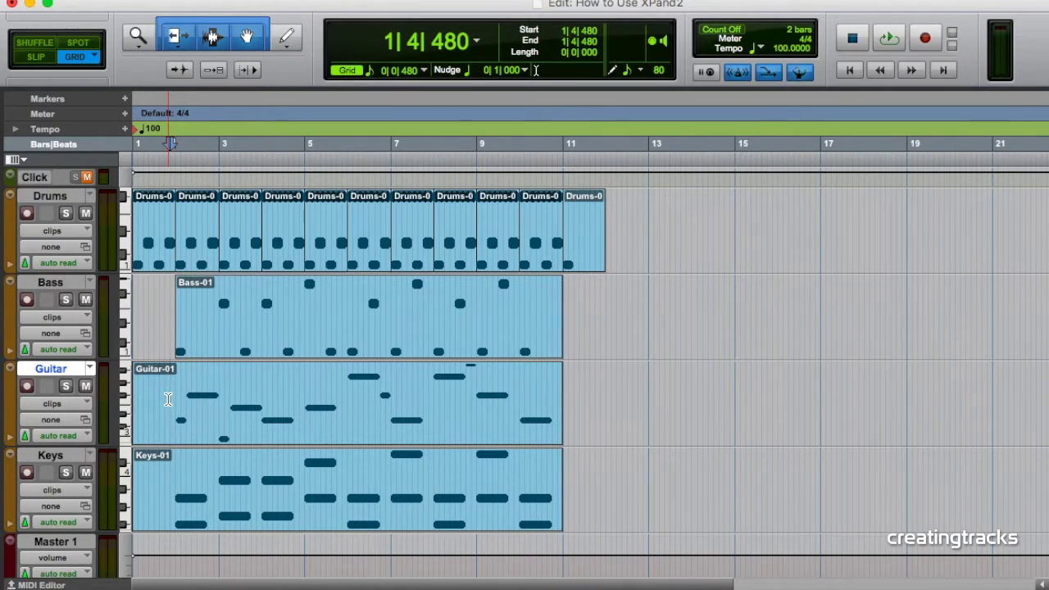
# Step: Play and stop the arrangement, then select bars 2–4 of the Keys clip
pyautogui.press('space')
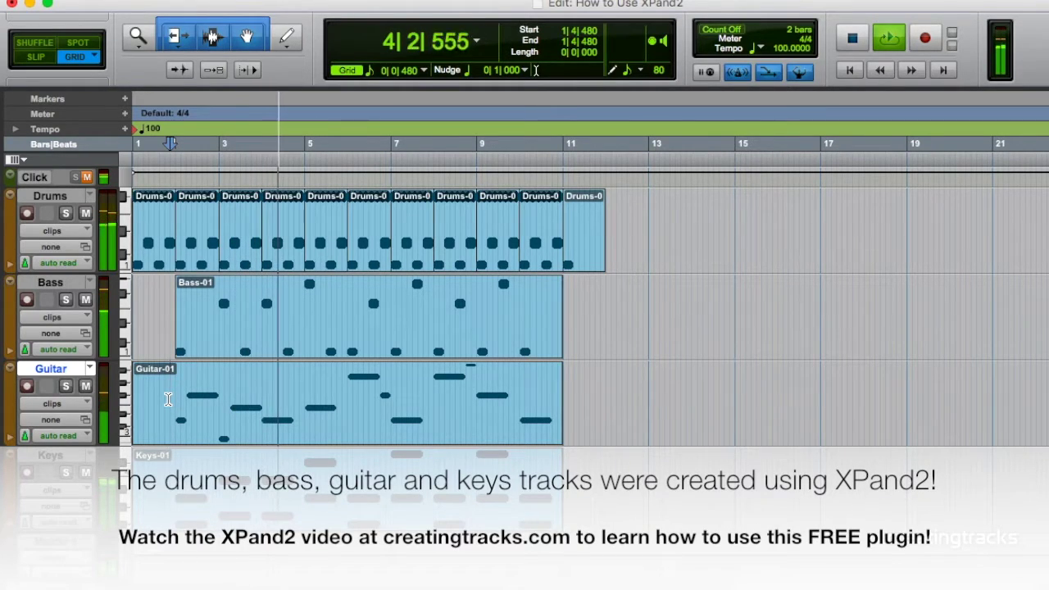
pyautogui.press('space')
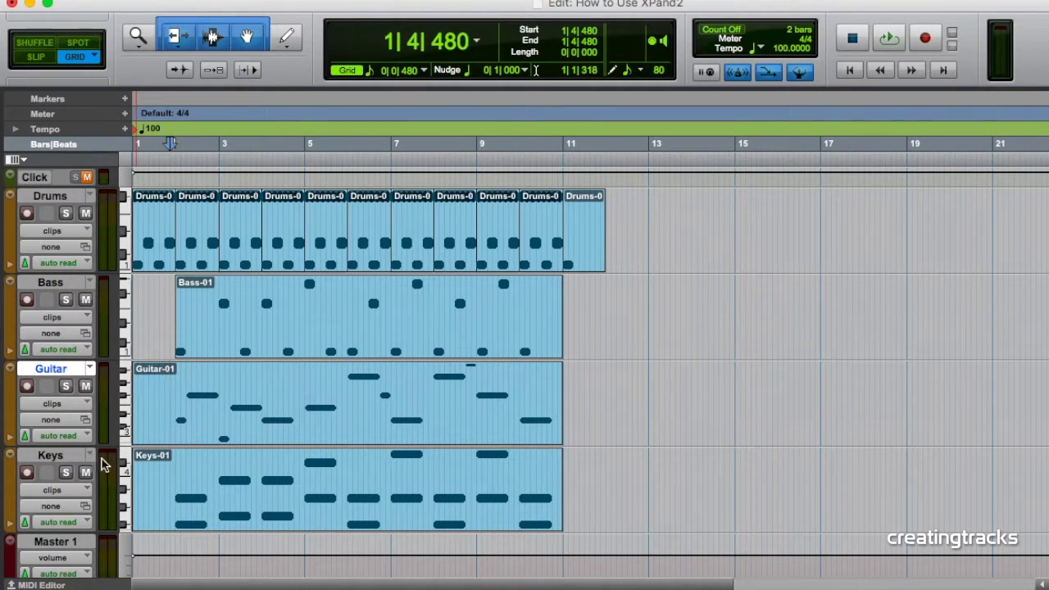
pyautogui.moveTo(173, 475); pyautogui.dragTo(550, 479)
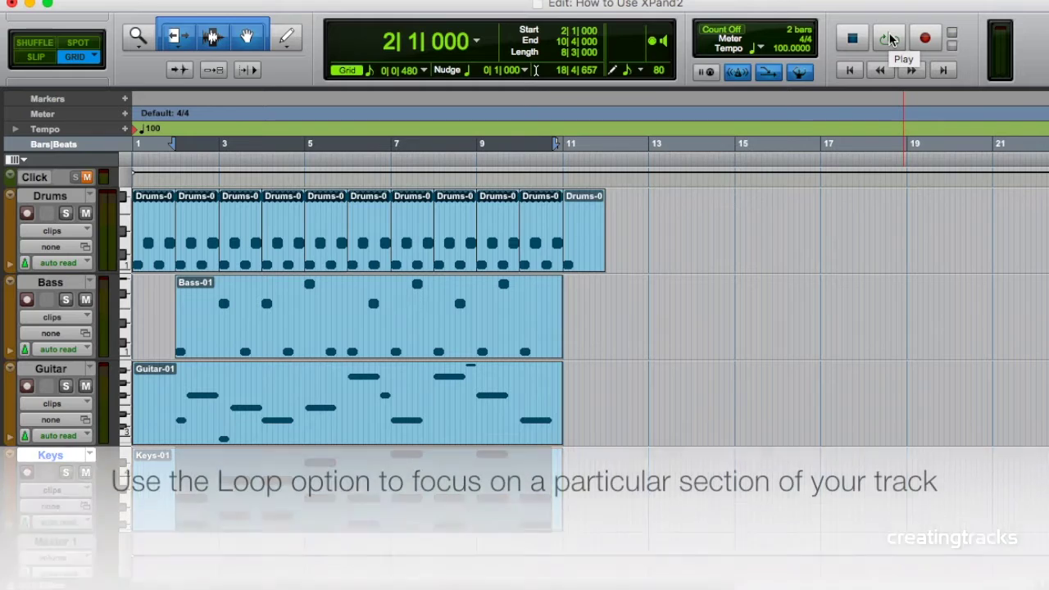
# Step: Set the transport's playback mode to Loop
pyautogui.rightClick(890, 39)
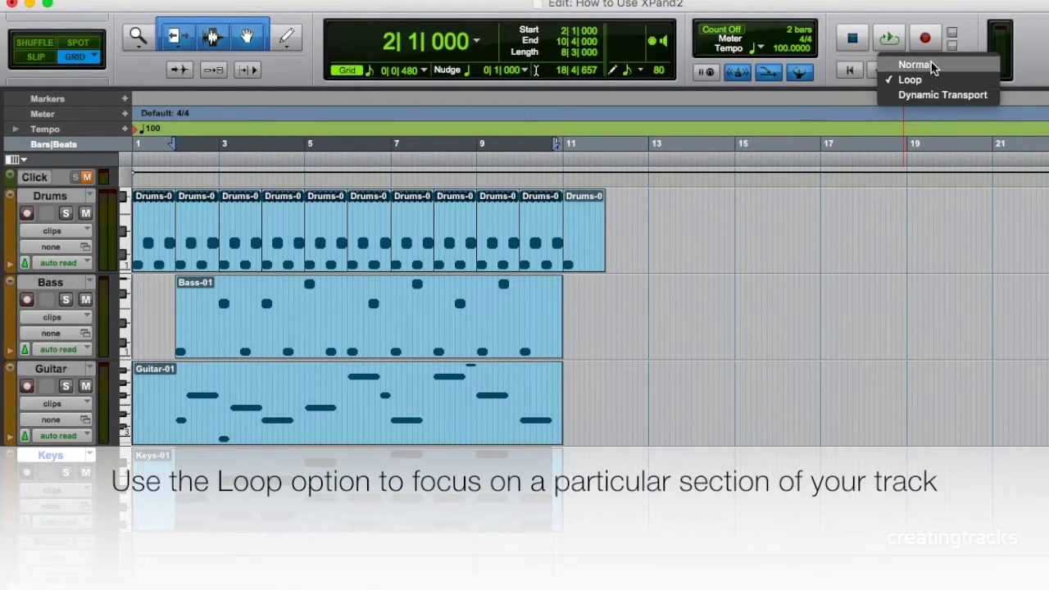
pyautogui.click(911, 80)
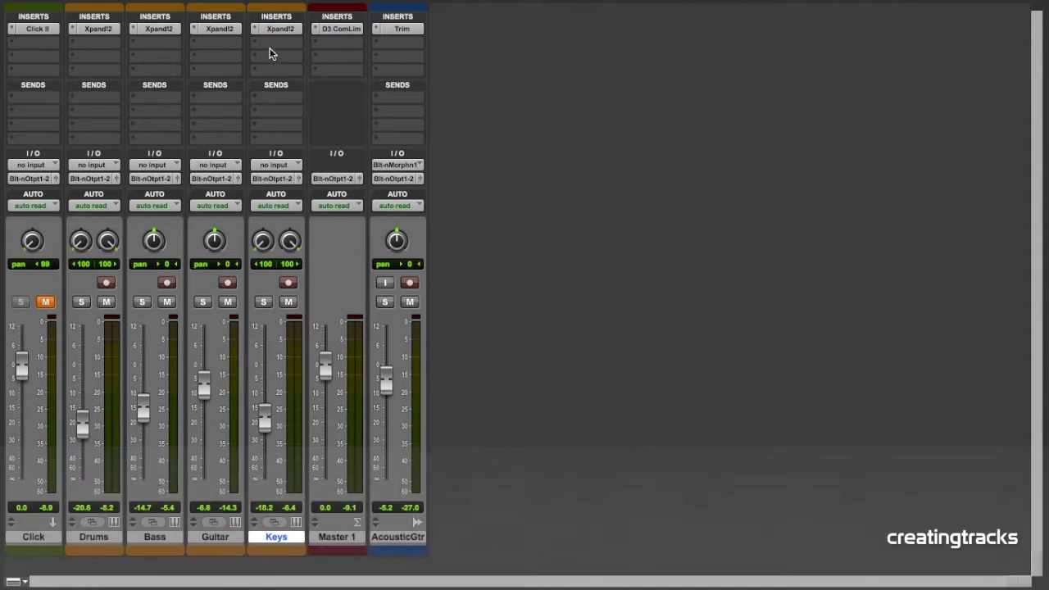
# Step: Insert the EQ3 7-Band plug-in on the Keys track's second slot and start playback
pyautogui.click(259, 43)
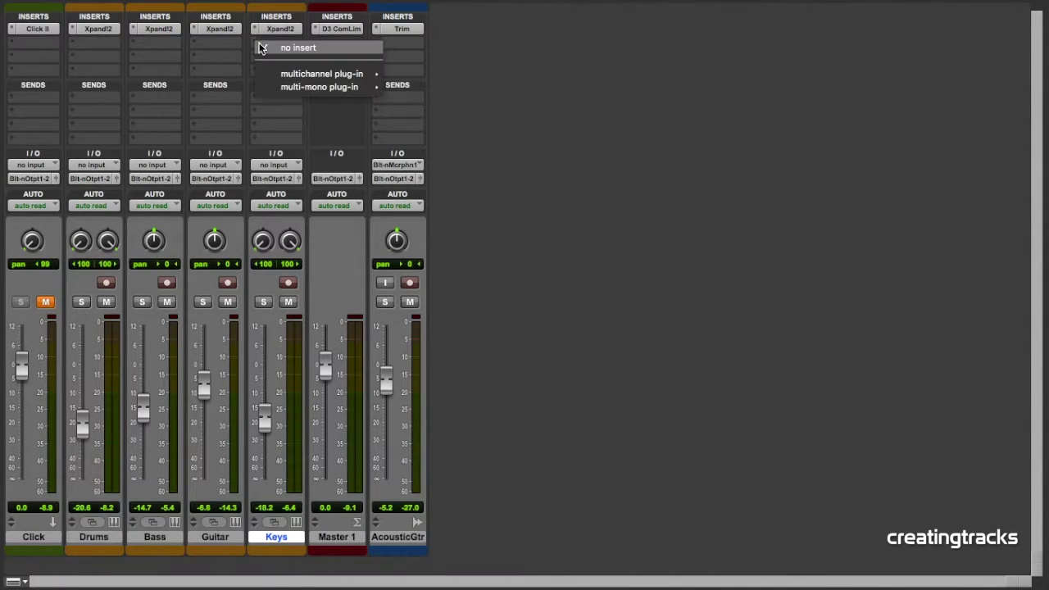
pyautogui.moveTo(318, 79)
pyautogui.moveTo(423, 80)
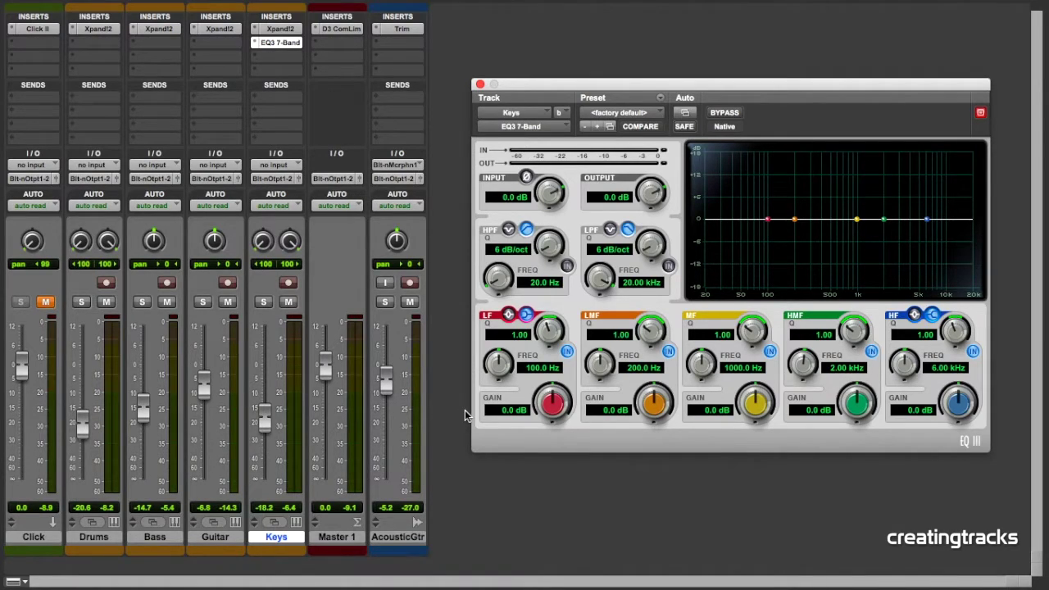
pyautogui.press('space')
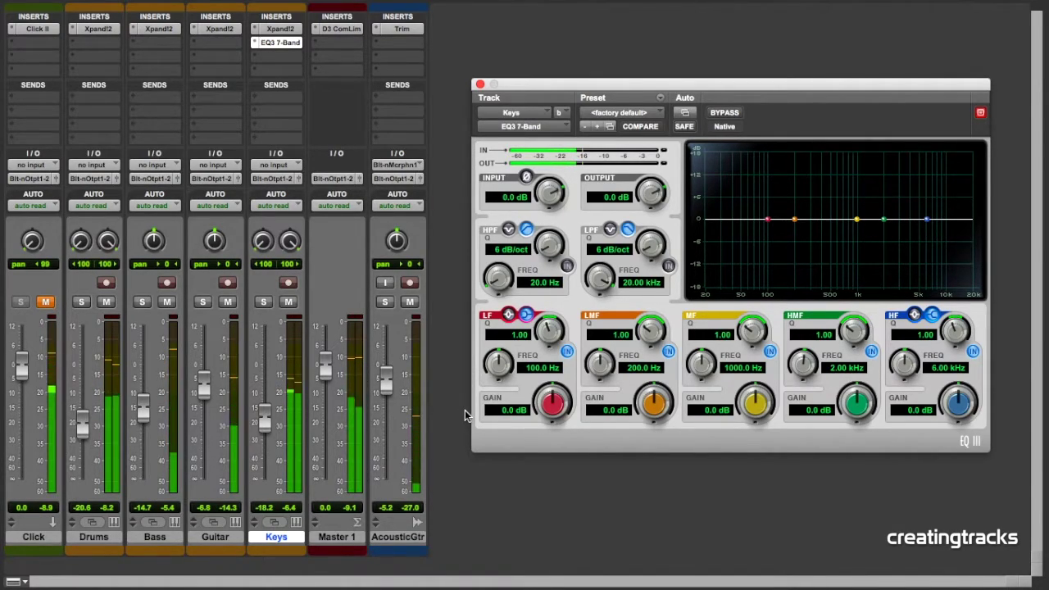
# Step: Solo Keys, move the EQ window higher, and enable both the LPF and HPF
pyautogui.click(263, 302)
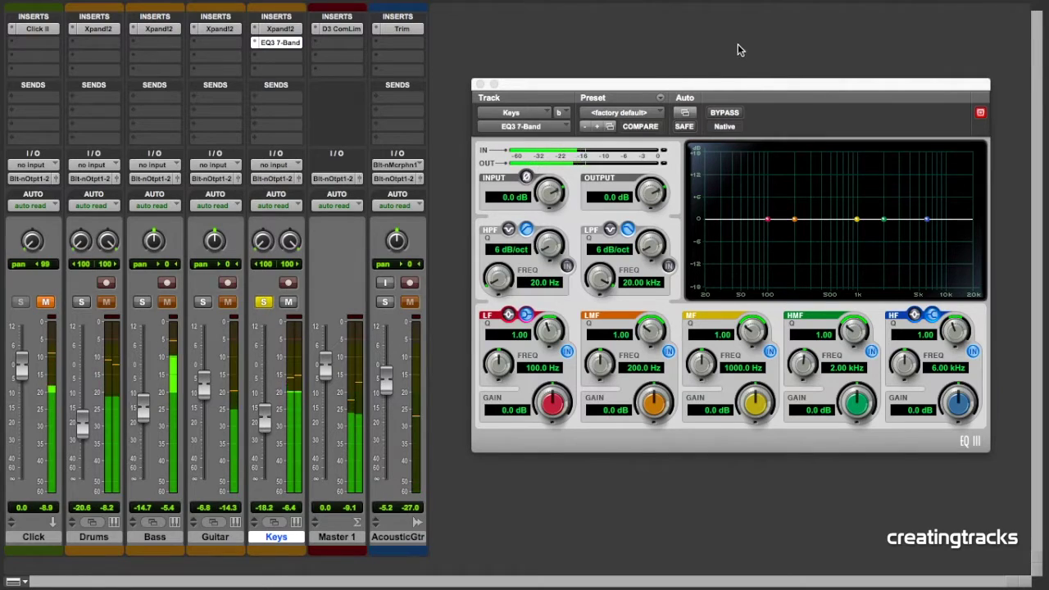
pyautogui.moveTo(745, 83); pyautogui.dragTo(709, 34)
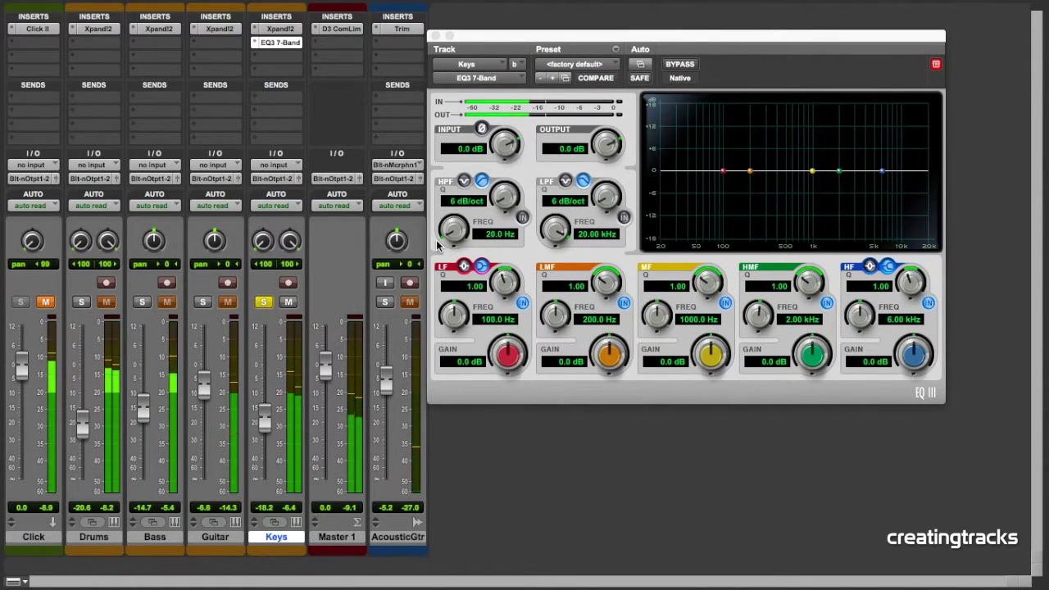
pyautogui.click(624, 218)
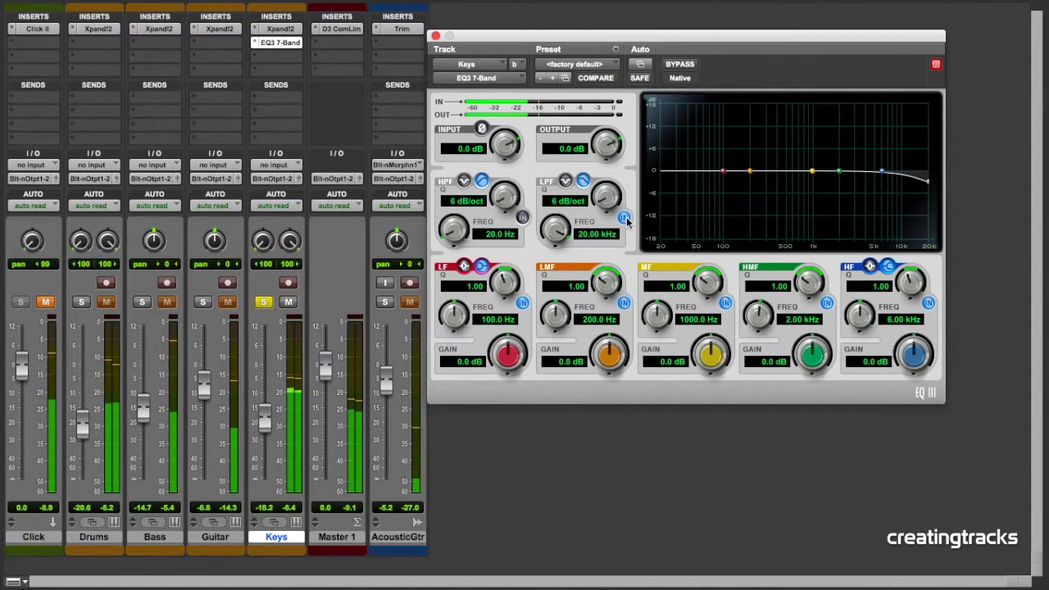
pyautogui.click(522, 218)
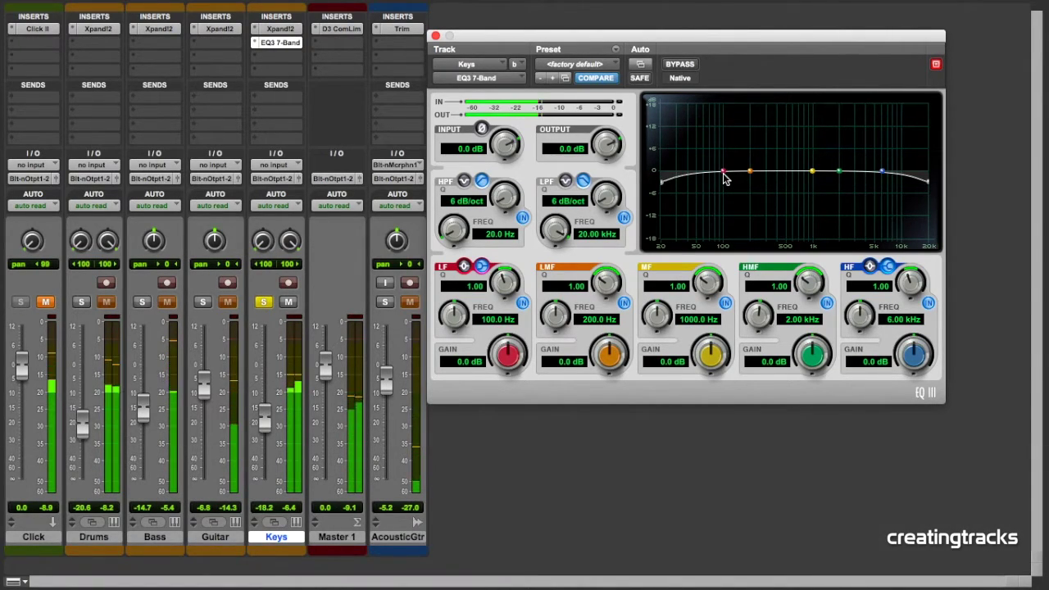
# Step: Turn off the low-pass filter and keep the high-pass filter on its slope-based type
pyautogui.click(623, 217)
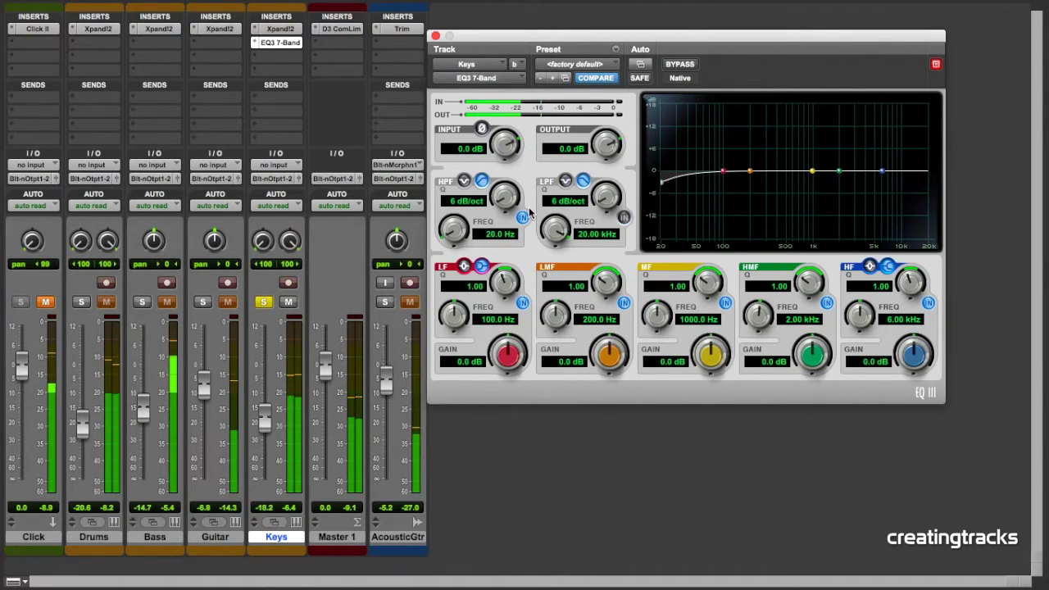
pyautogui.click(464, 181)
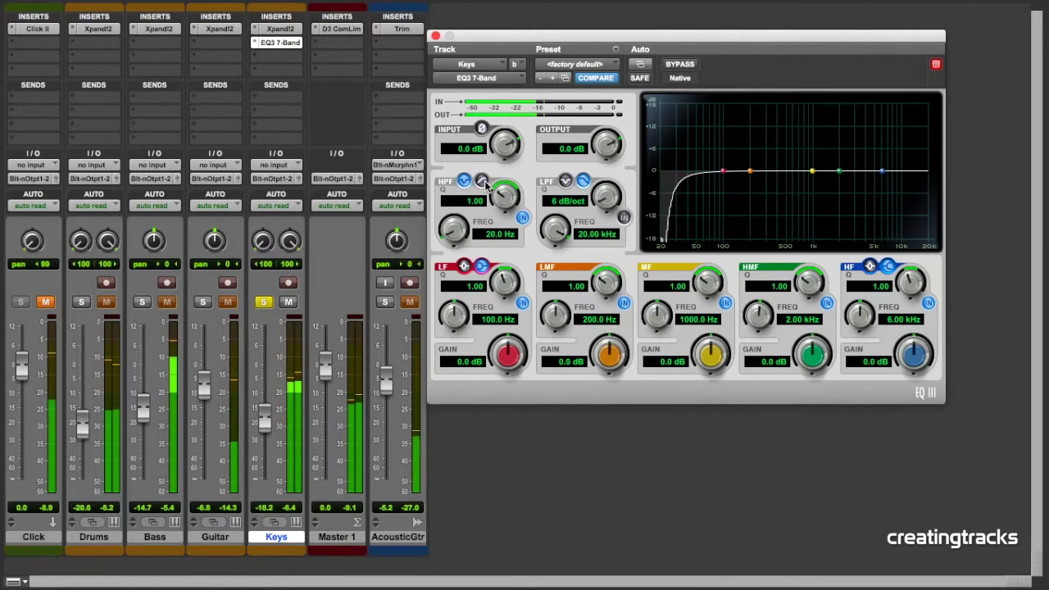
pyautogui.click(484, 182)
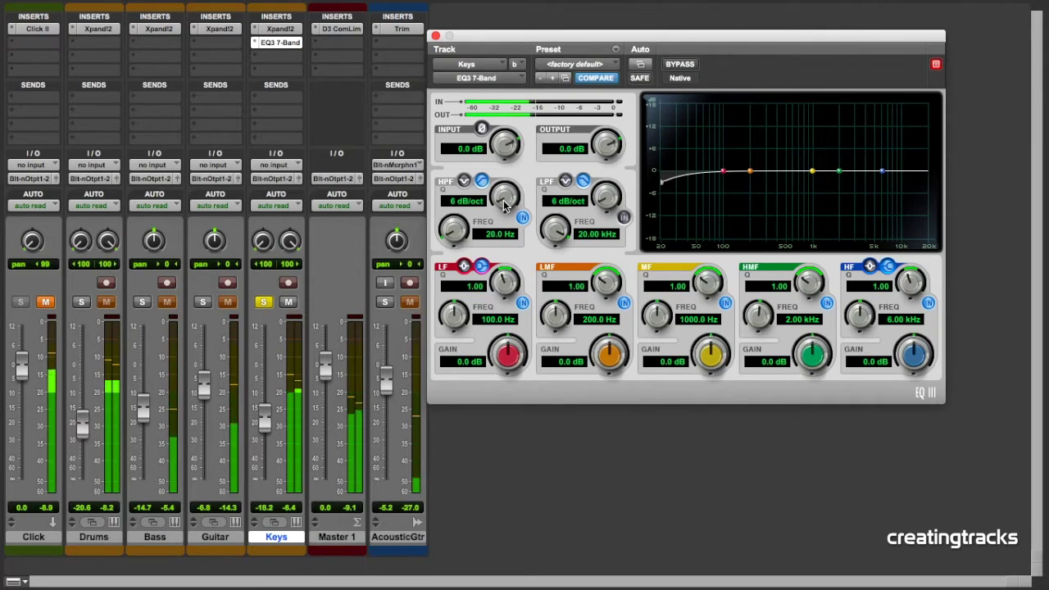
# Step: Set the high-pass filter to an 18 dB/oct slope with its cutoff at 79.3 Hz
pyautogui.moveTo(502, 206); pyautogui.dragTo(548, 156)
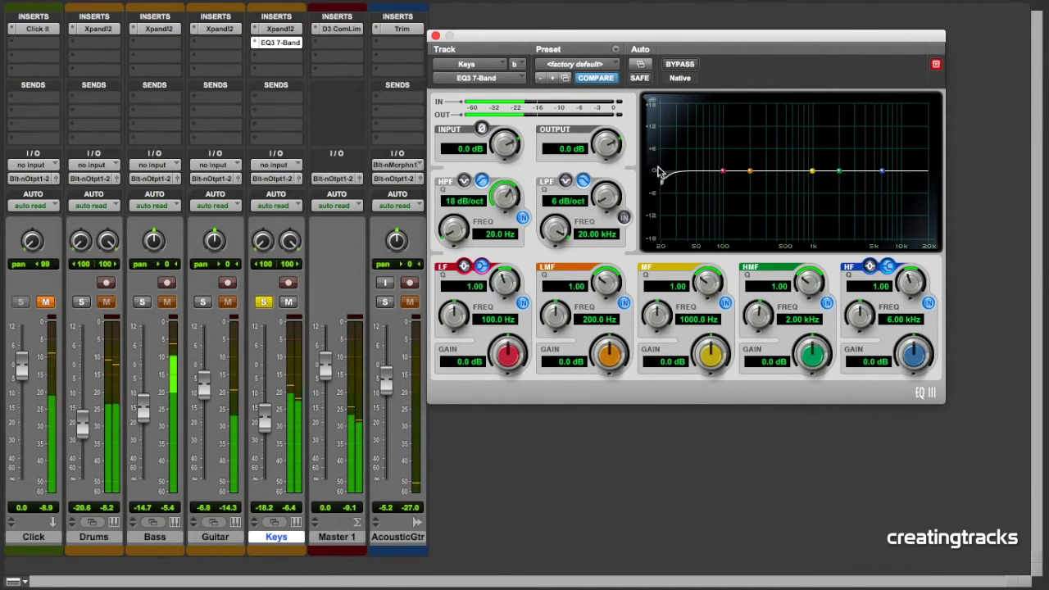
pyautogui.moveTo(449, 239)
pyautogui.mouseDown()
pyautogui.moveTo(450, 220)
pyautogui.moveTo(446, 232)
pyautogui.mouseUp()
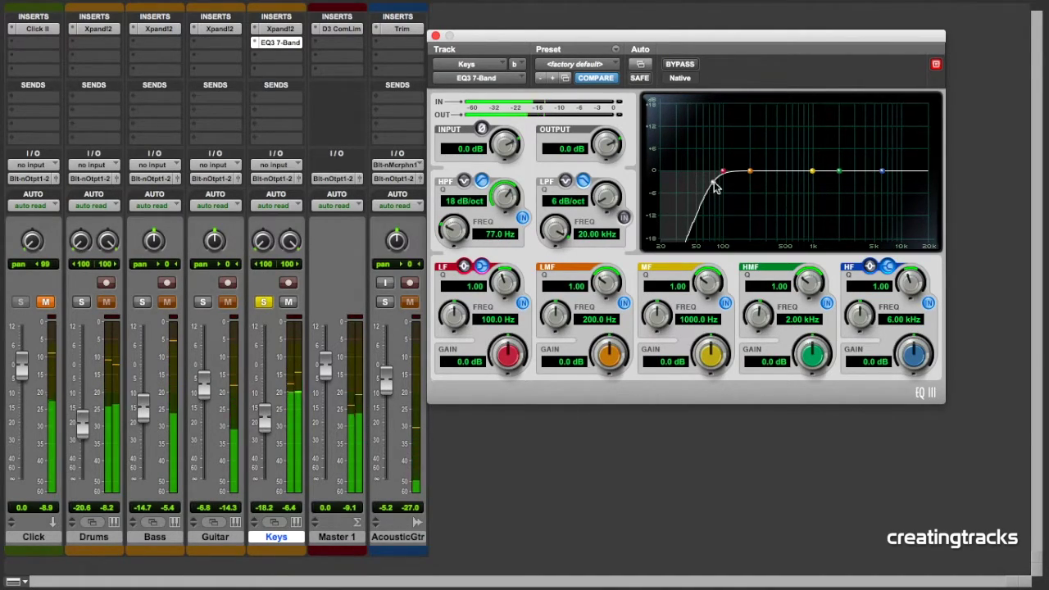
pyautogui.click(489, 196)
pyautogui.moveTo(490, 197)
pyautogui.mouseDown()
pyautogui.moveTo(410, 208)
pyautogui.moveTo(481, 187)
pyautogui.moveTo(472, 194)
pyautogui.mouseUp()
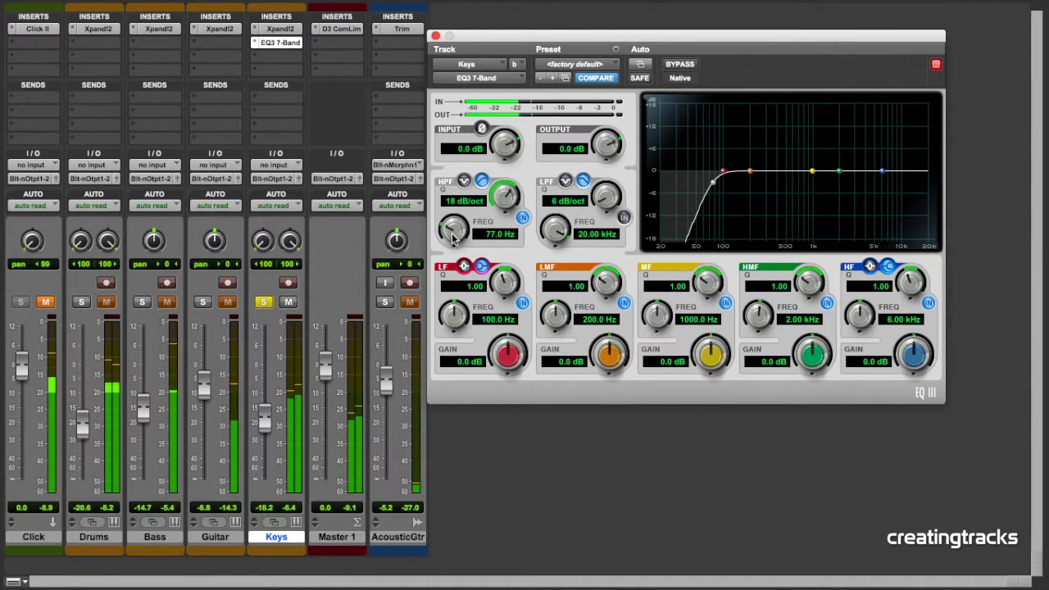
pyautogui.moveTo(452, 229); pyautogui.dragTo(453, 230)
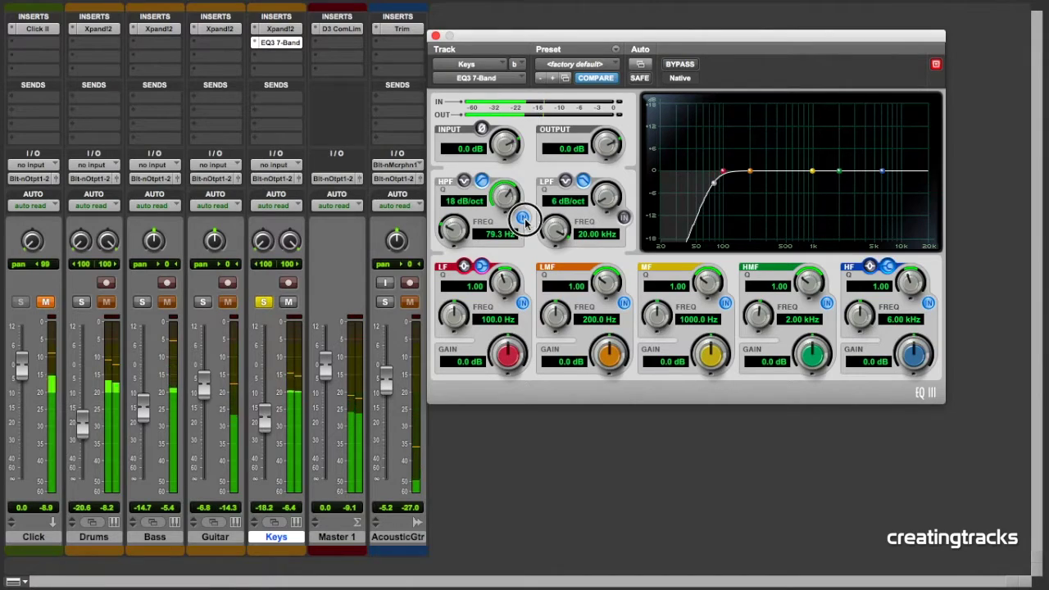
# Step: Toggle the high-pass filter off and on twice to compare, then enable the low-pass filter
pyautogui.click(522, 218)
pyautogui.click(523, 219)
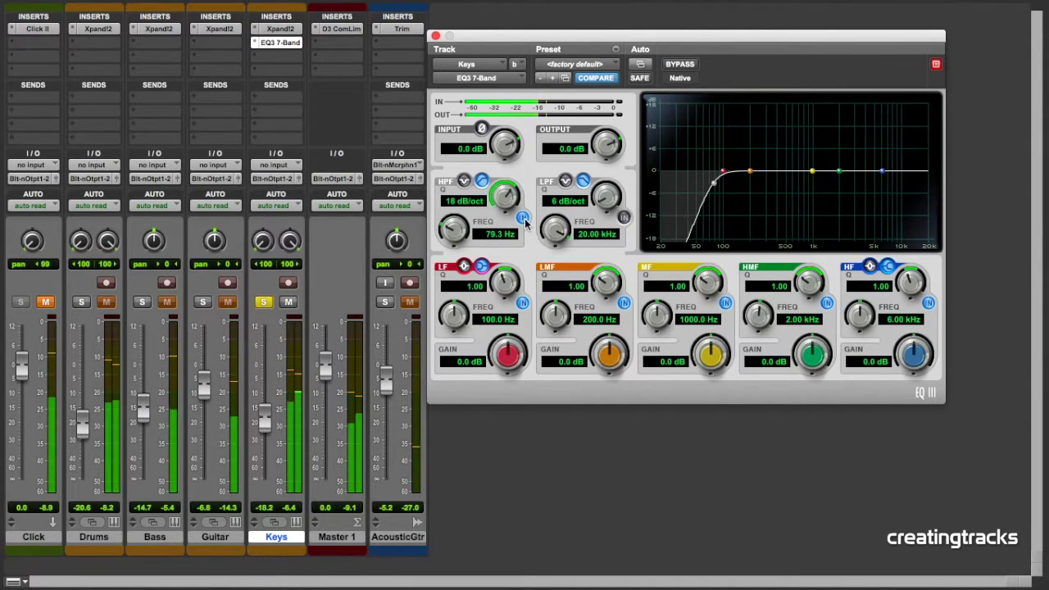
pyautogui.click(523, 219)
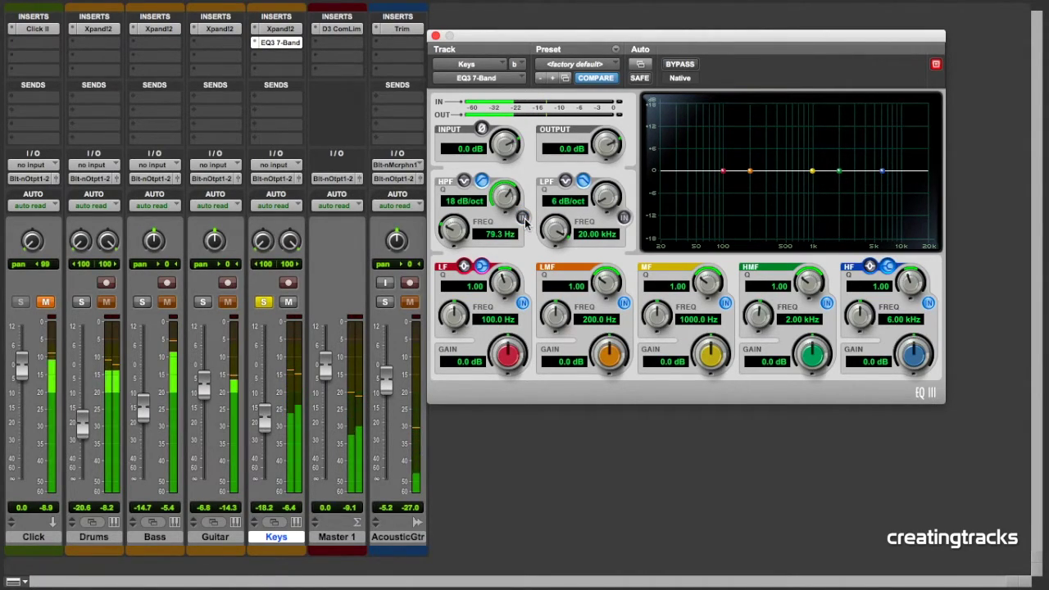
pyautogui.click(523, 218)
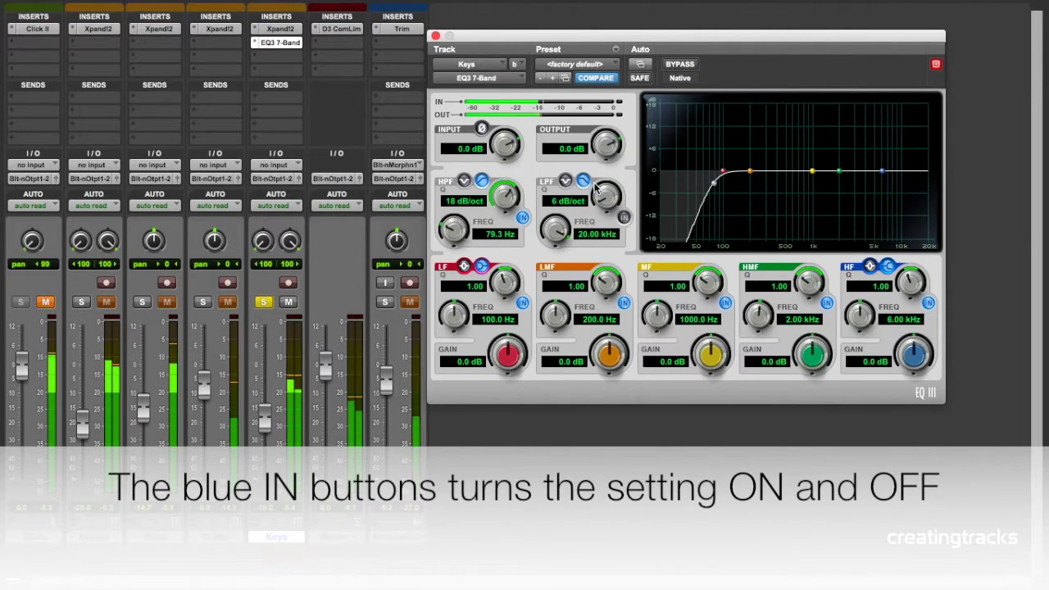
pyautogui.click(624, 217)
# Step: Give the low-pass filter an 18 dB/oct slope, sweep it to 1.63 kHz and back to 20 kHz, then disable it
pyautogui.moveTo(607, 174); pyautogui.dragTo(637, 149)
pyautogui.moveTo(565, 236); pyautogui.dragTo(560, 286)
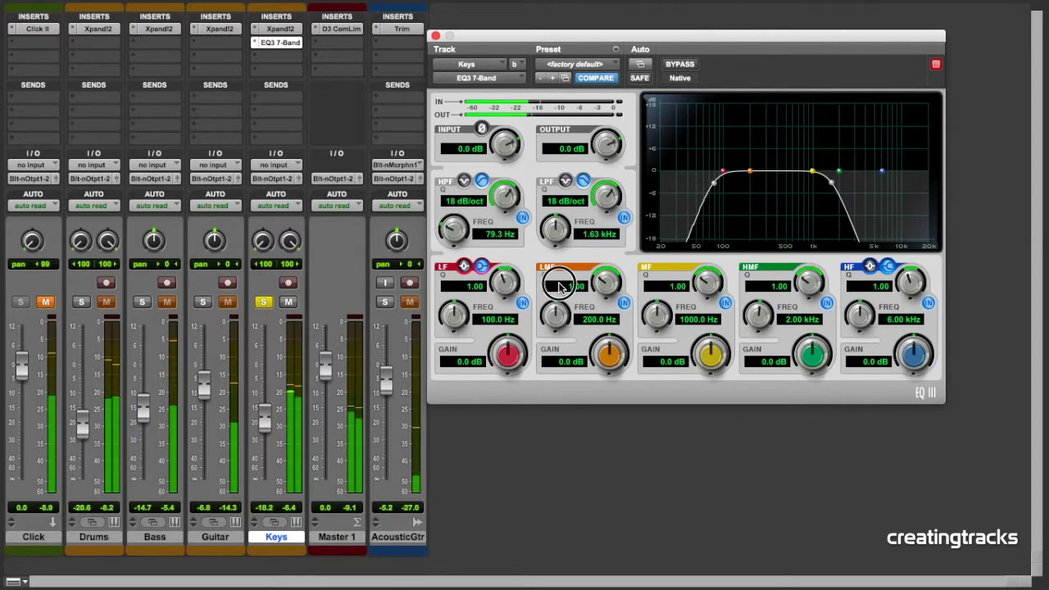
pyautogui.moveTo(559, 287); pyautogui.dragTo(558, 215)
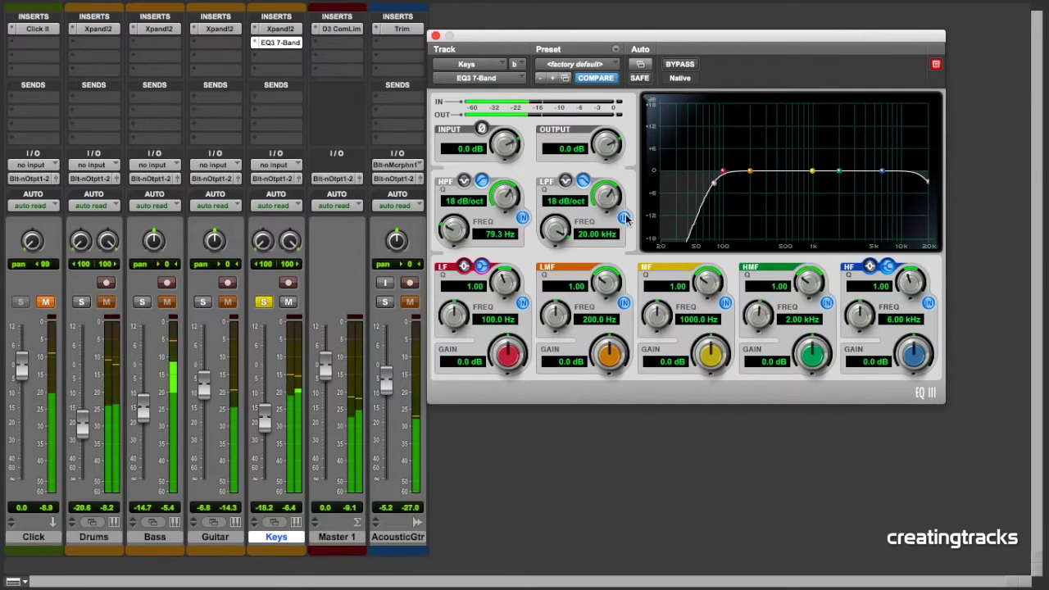
pyautogui.click(624, 218)
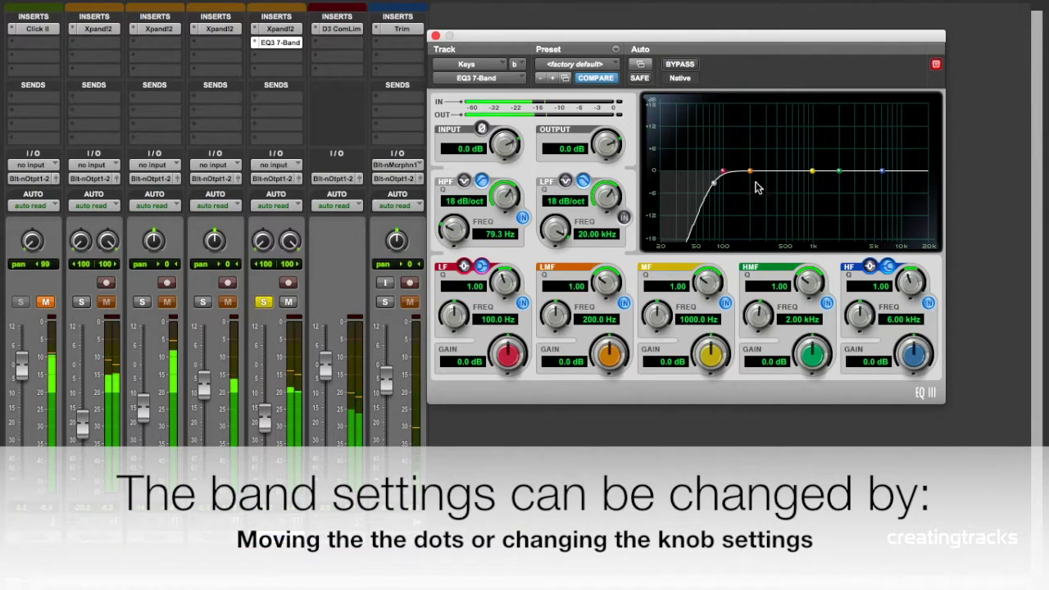
# Step: Boost the MF band 8.1 dB at 1.02 kHz and narrow its Q to 5.37
pyautogui.moveTo(813, 170)
pyautogui.mouseDown()
pyautogui.moveTo(813, 136)
pyautogui.moveTo(817, 215)
pyautogui.moveTo(814, 158)
pyautogui.moveTo(812, 188)
pyautogui.mouseUp()
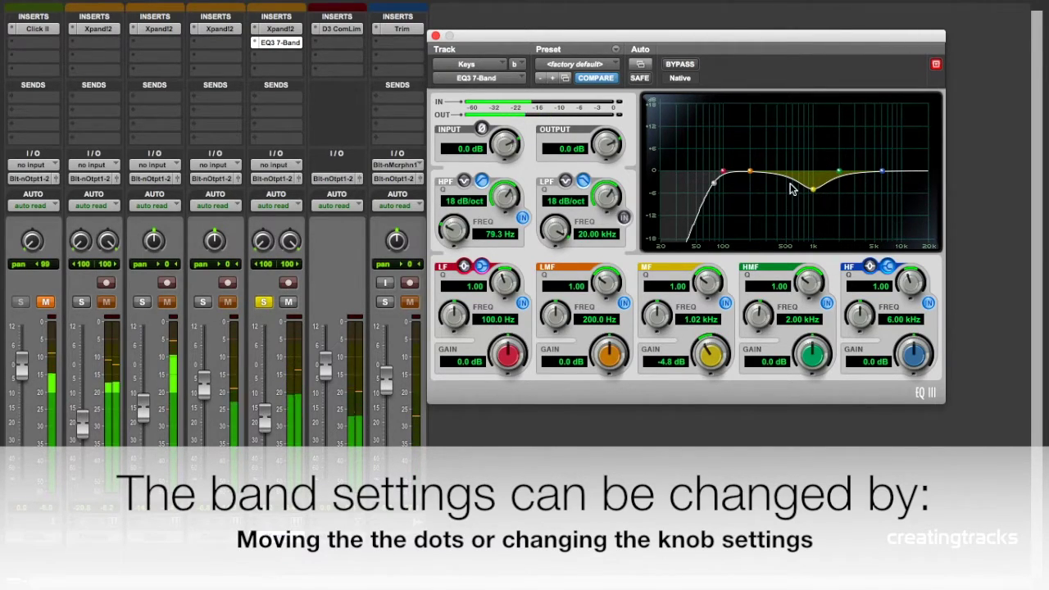
pyautogui.moveTo(814, 191); pyautogui.dragTo(812, 142)
pyautogui.moveTo(700, 281); pyautogui.dragTo(732, 248)
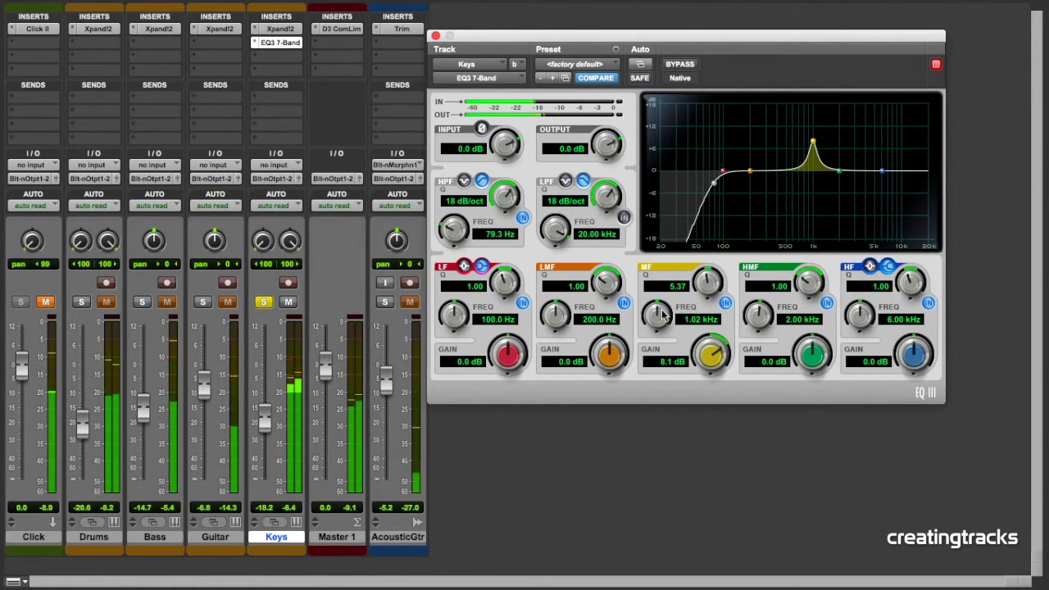
# Step: Sweep the MF peak down to 286.4 Hz and raise its gain to 12.7 dB
pyautogui.moveTo(657, 315); pyautogui.dragTo(677, 331)
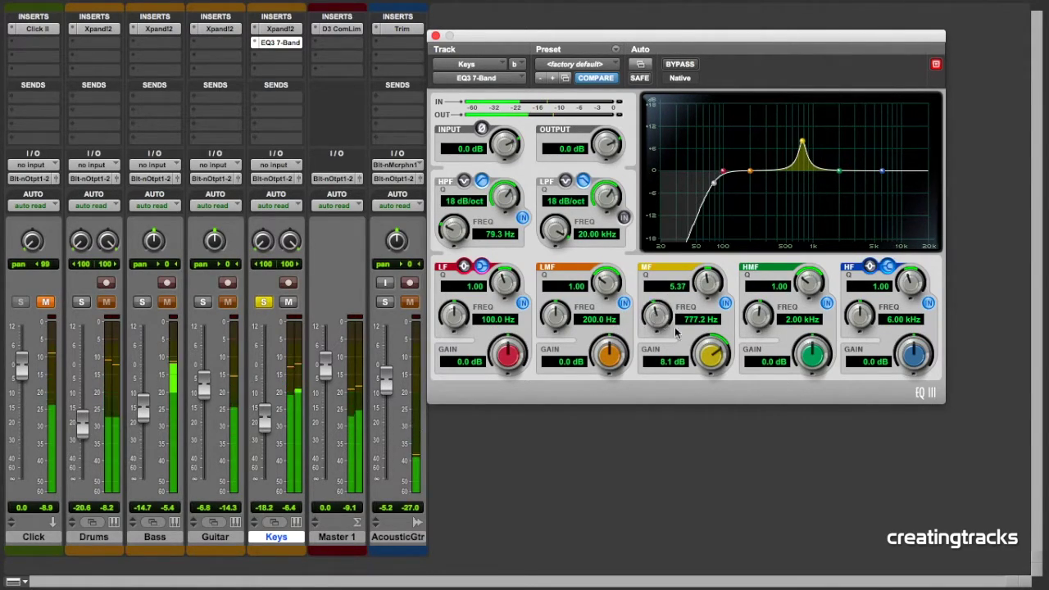
pyautogui.moveTo(718, 363)
pyautogui.mouseDown()
pyautogui.moveTo(716, 385)
pyautogui.moveTo(714, 347)
pyautogui.moveTo(716, 428)
pyautogui.moveTo(715, 358)
pyautogui.mouseUp()
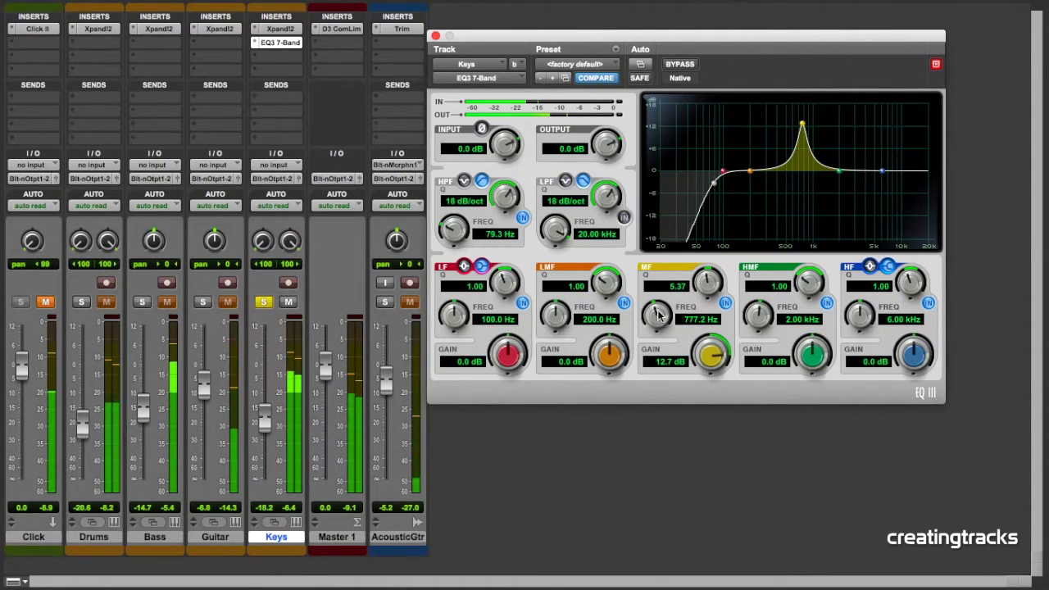
pyautogui.moveTo(656, 312); pyautogui.dragTo(640, 316)
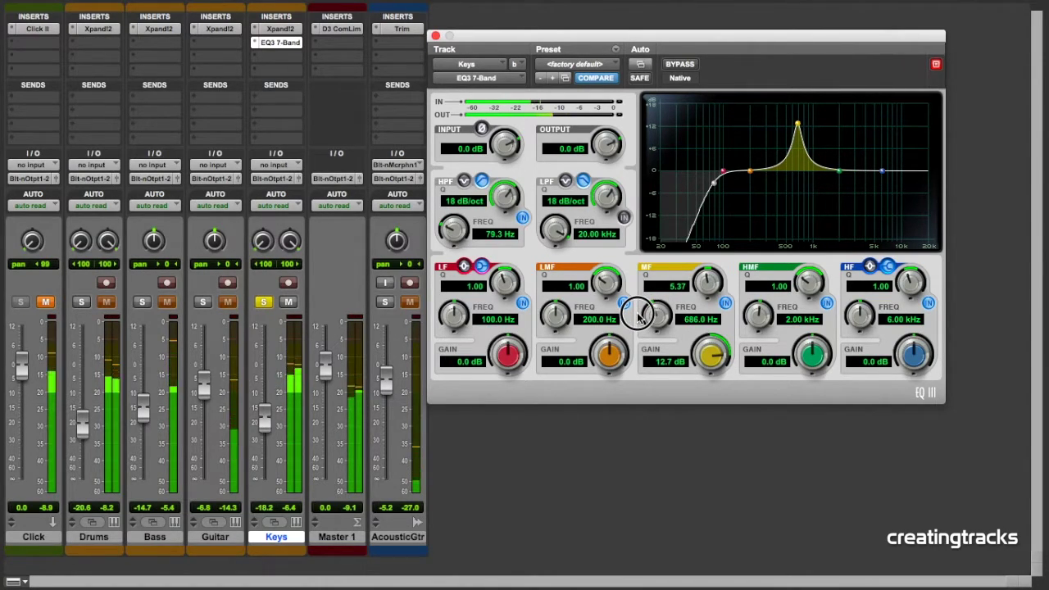
pyautogui.moveTo(639, 316); pyautogui.dragTo(598, 365)
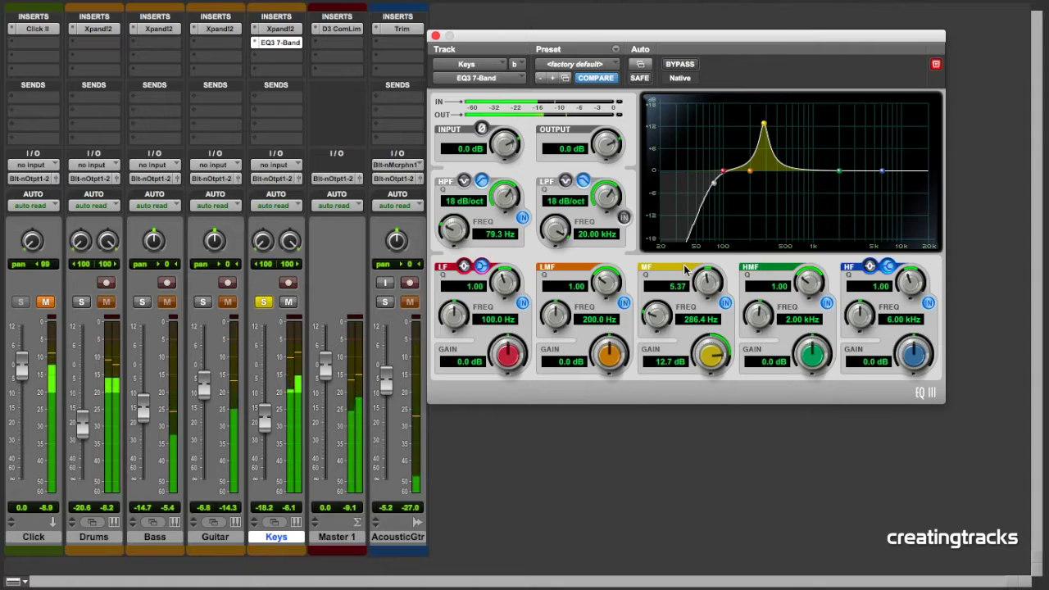
# Step: Bypass and re-enable the MF band, then reduce its gain to 7.9 dB and Q to 3.39
pyautogui.click(725, 304)
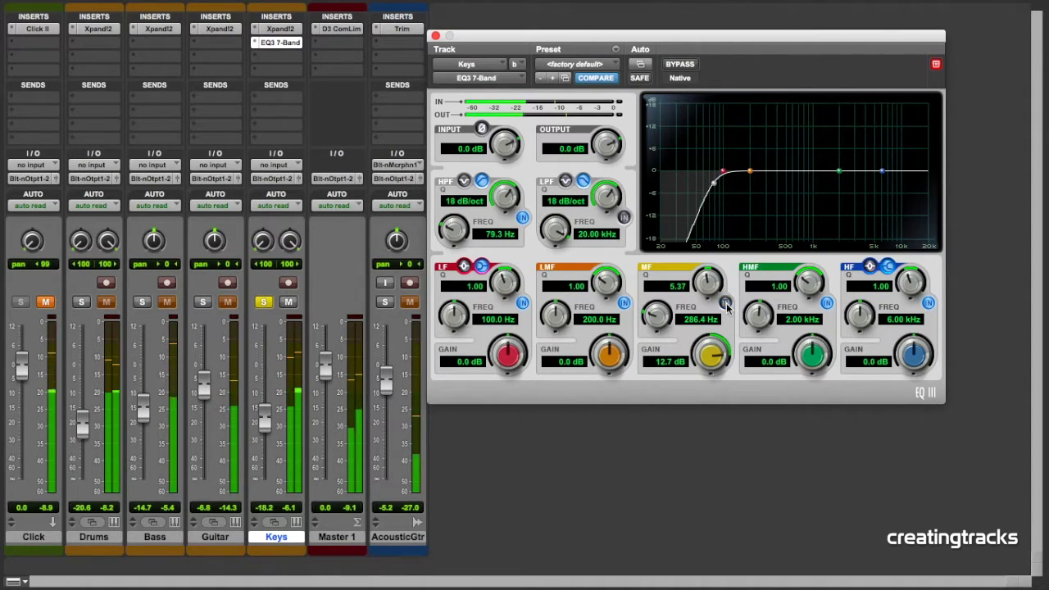
pyautogui.click(726, 304)
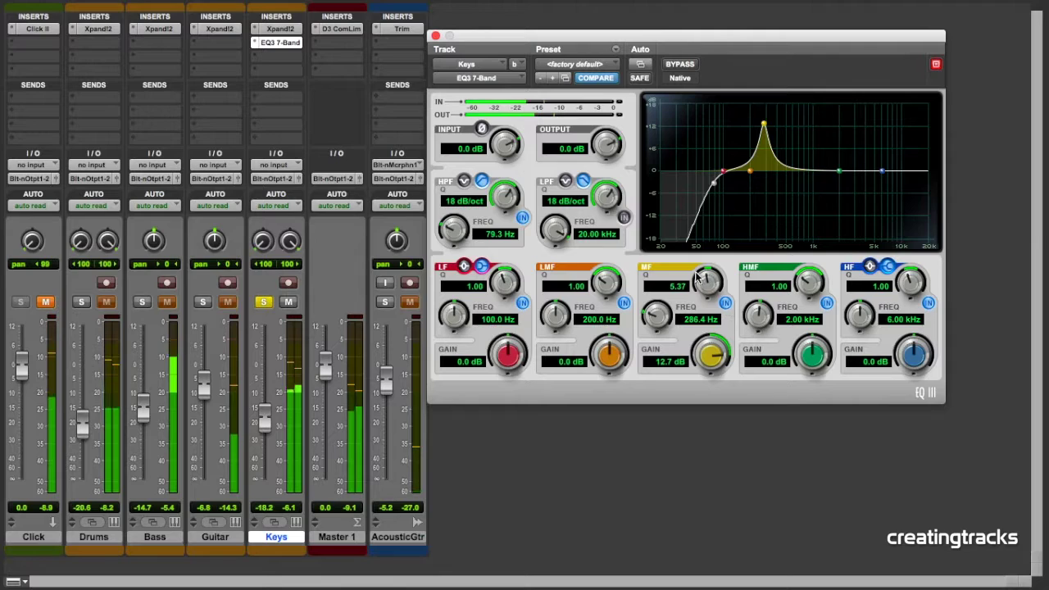
pyautogui.moveTo(721, 363); pyautogui.dragTo(719, 402)
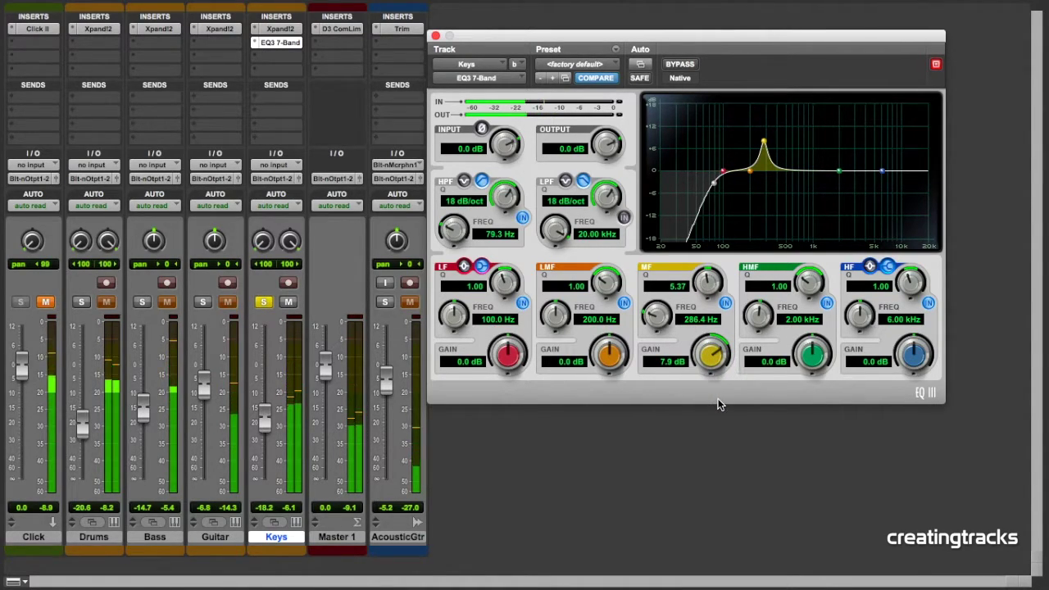
pyautogui.moveTo(706, 281)
pyautogui.mouseDown()
pyautogui.moveTo(668, 291)
pyautogui.moveTo(717, 285)
pyautogui.moveTo(701, 279)
pyautogui.mouseUp()
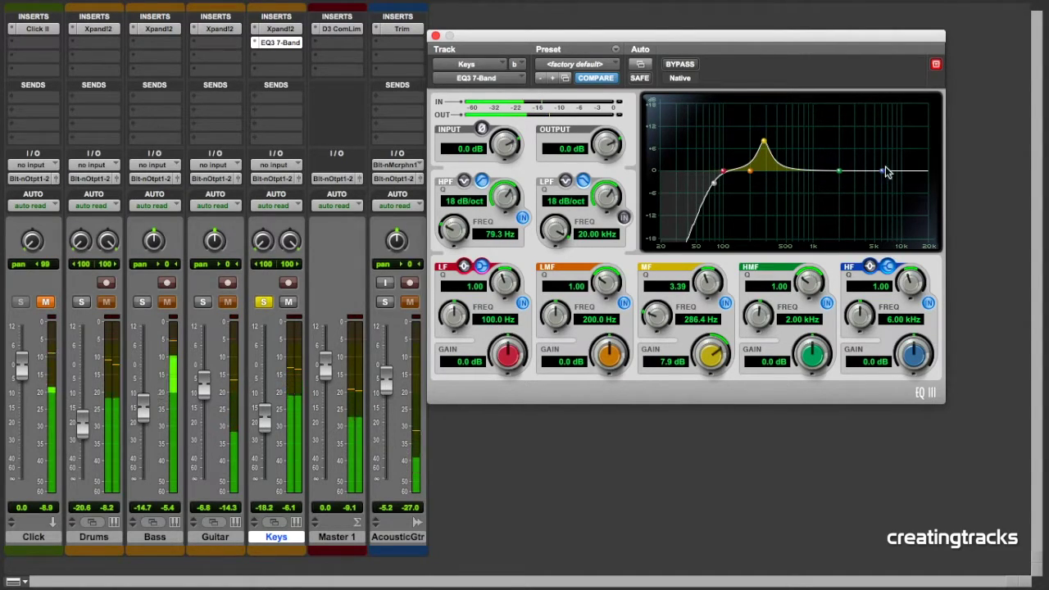
# Step: Shape the HF band into a -5.7 dB shelf cut at 6.08 kHz with Q 0.10
pyautogui.moveTo(886, 175); pyautogui.dragTo(890, 149)
pyautogui.click(929, 304)
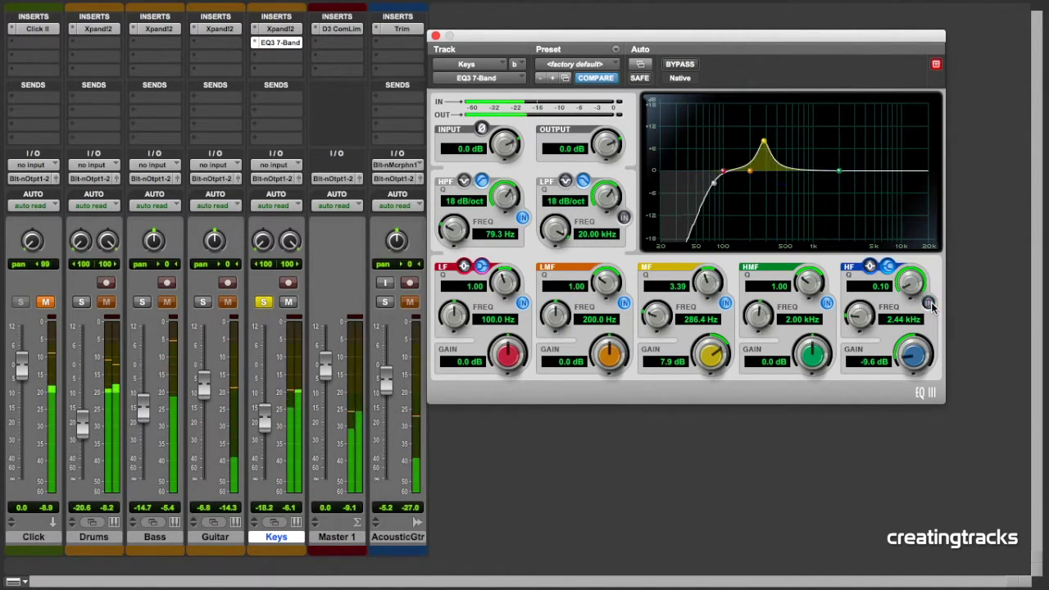
pyautogui.click(929, 304)
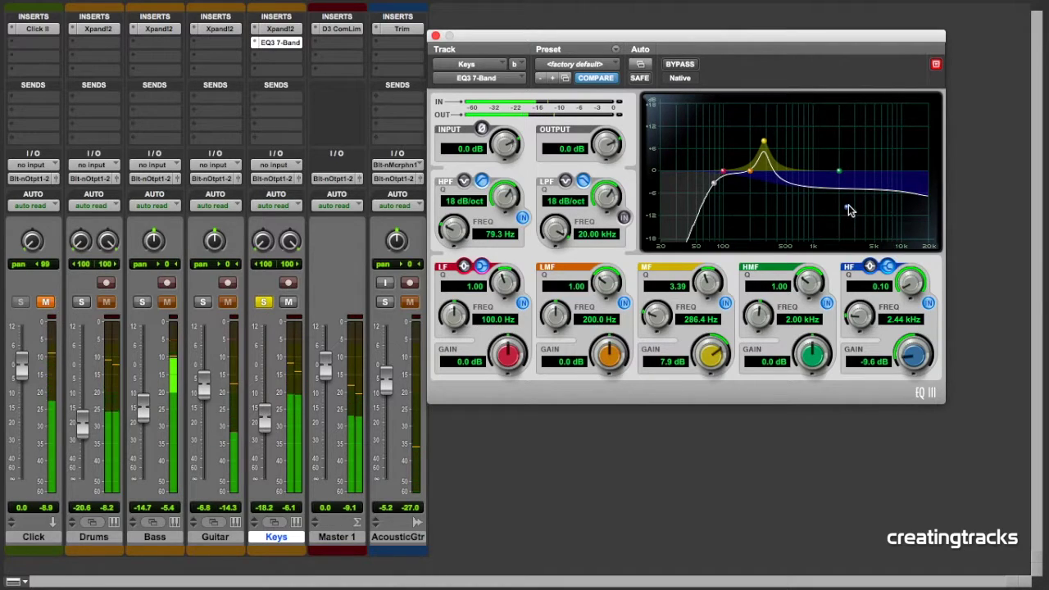
pyautogui.moveTo(847, 207); pyautogui.dragTo(882, 176)
pyautogui.moveTo(907, 294)
pyautogui.mouseDown()
pyautogui.moveTo(913, 234)
pyautogui.moveTo(898, 287)
pyautogui.mouseUp()
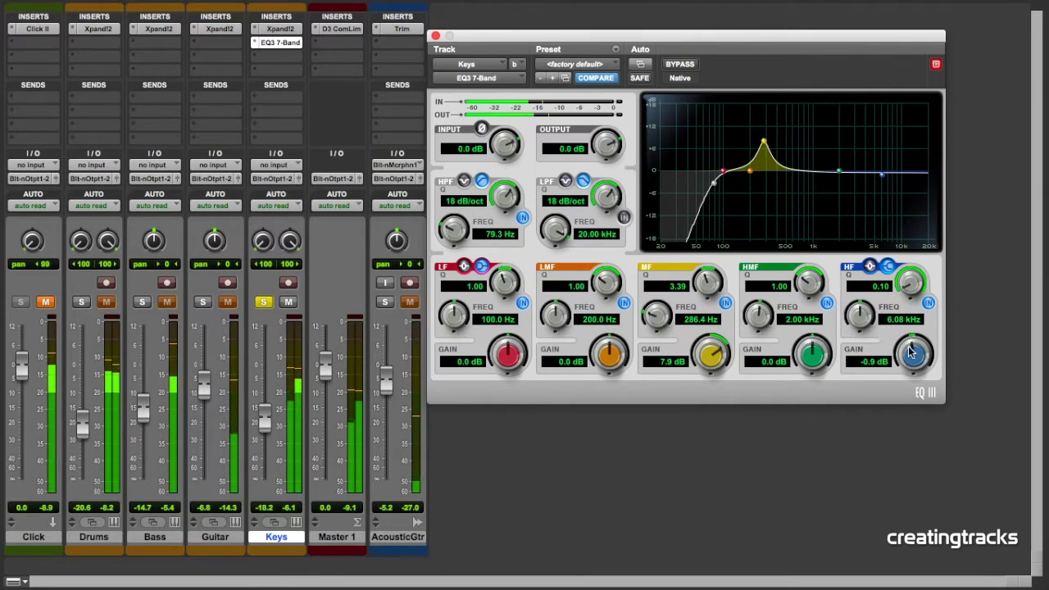
pyautogui.moveTo(905, 348); pyautogui.dragTo(893, 361)
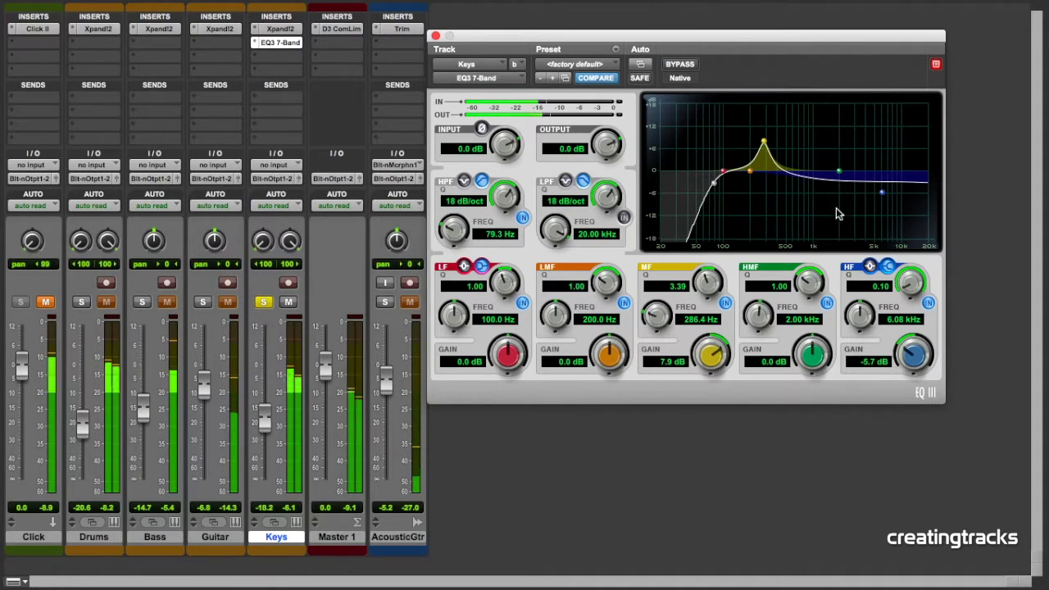
# Step: A/B the whole EQ with Bypass, then toggle the HF band, leaving it switched off
pyautogui.click(682, 64)
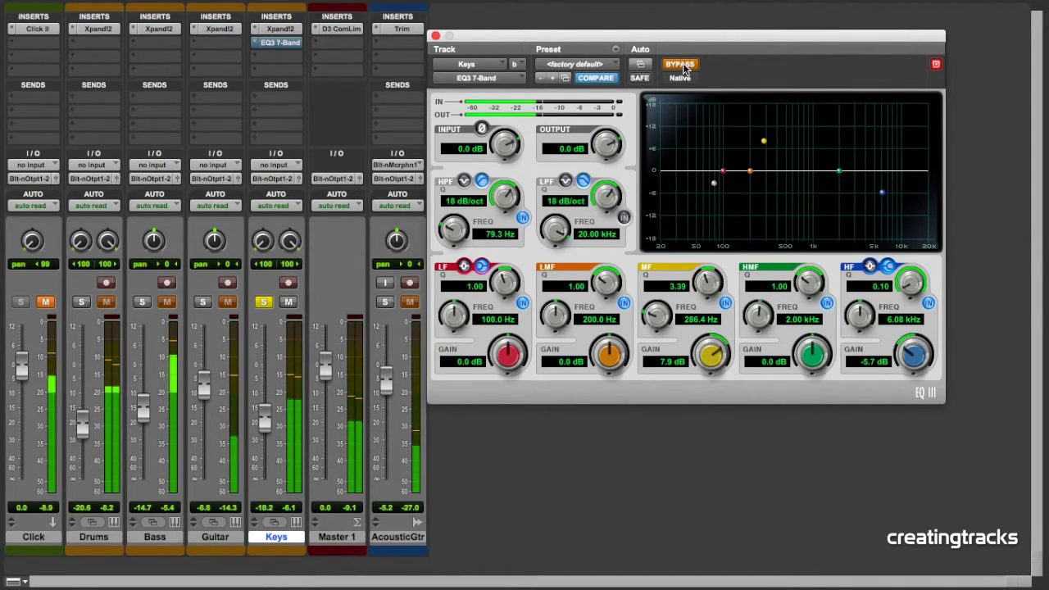
pyautogui.click(683, 67)
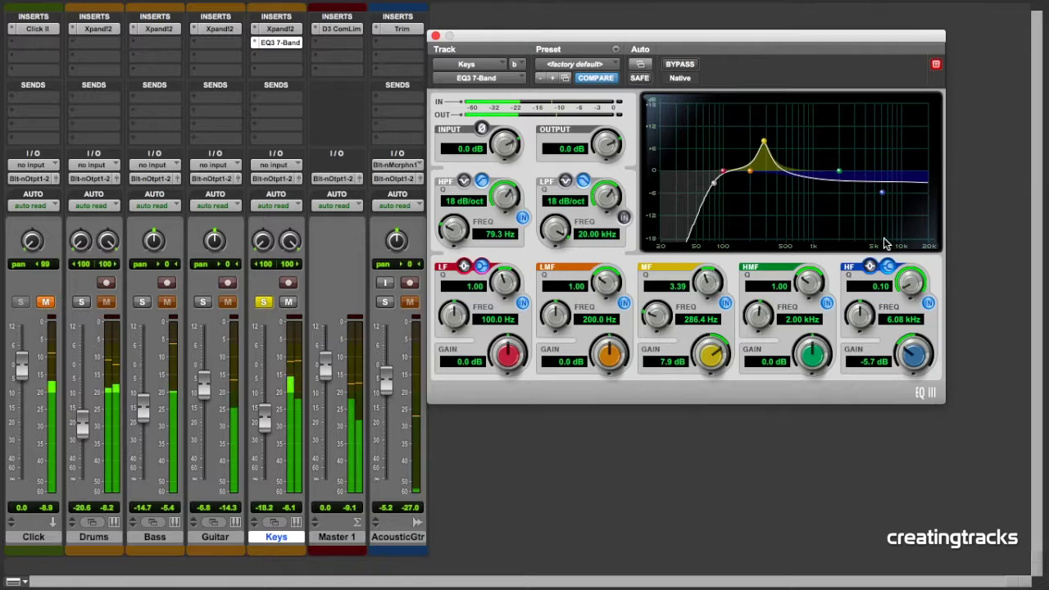
pyautogui.click(929, 303)
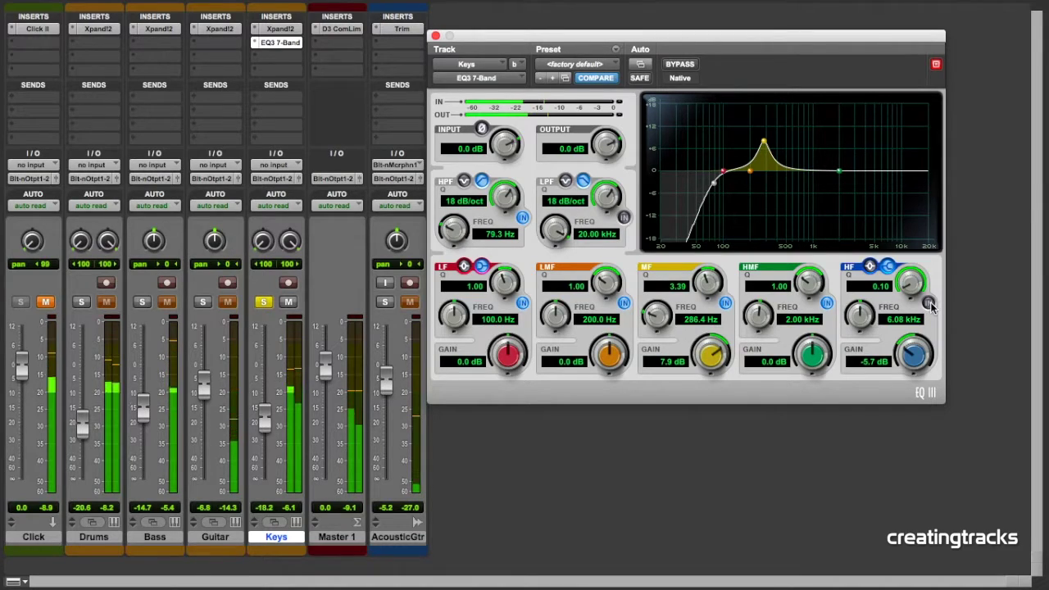
pyautogui.click(929, 303)
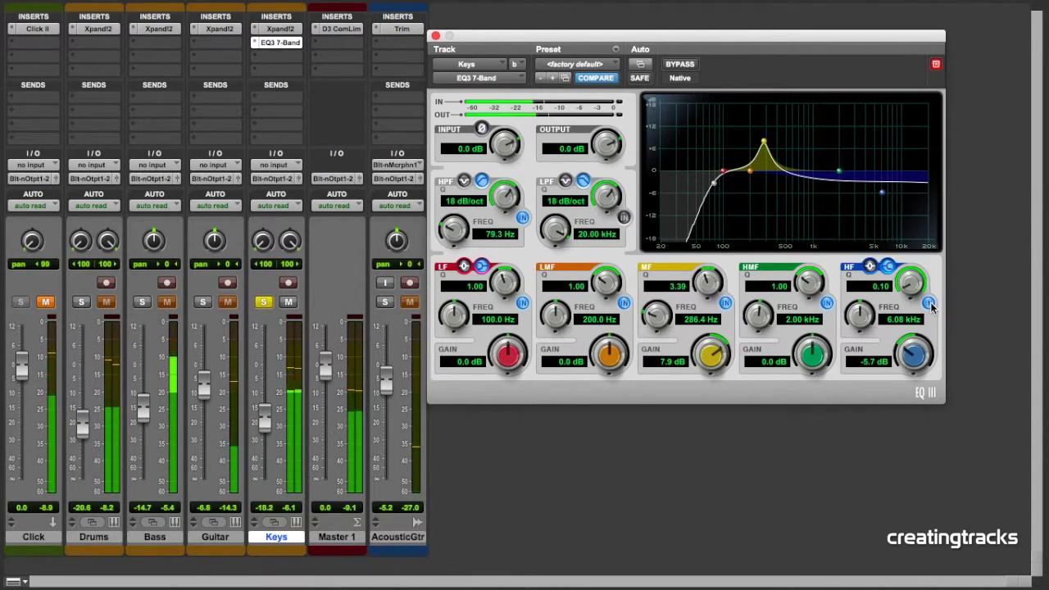
pyautogui.click(929, 303)
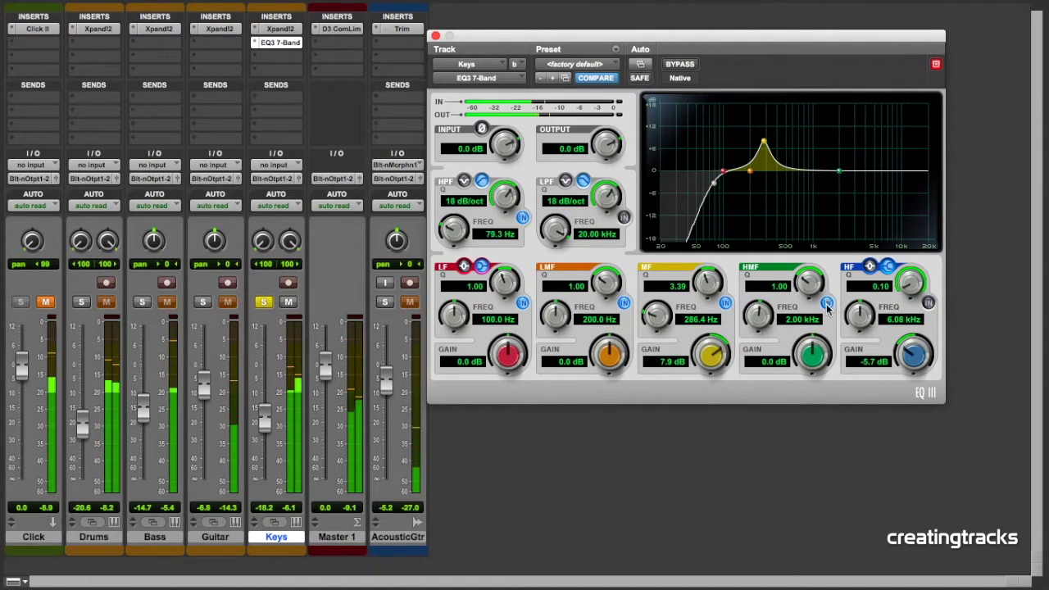
# Step: Set the HMF band to Q 3.94 and -8.6 dB at 2.00 kHz, then unsolo the Keys track
pyautogui.moveTo(808, 279); pyautogui.dragTo(824, 257)
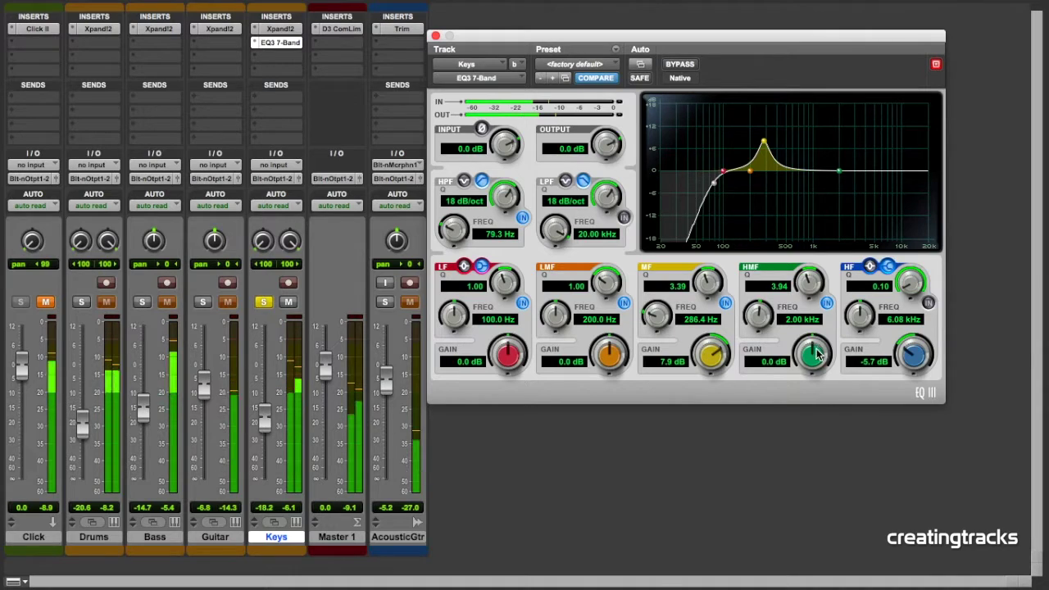
pyautogui.moveTo(810, 348); pyautogui.dragTo(812, 394)
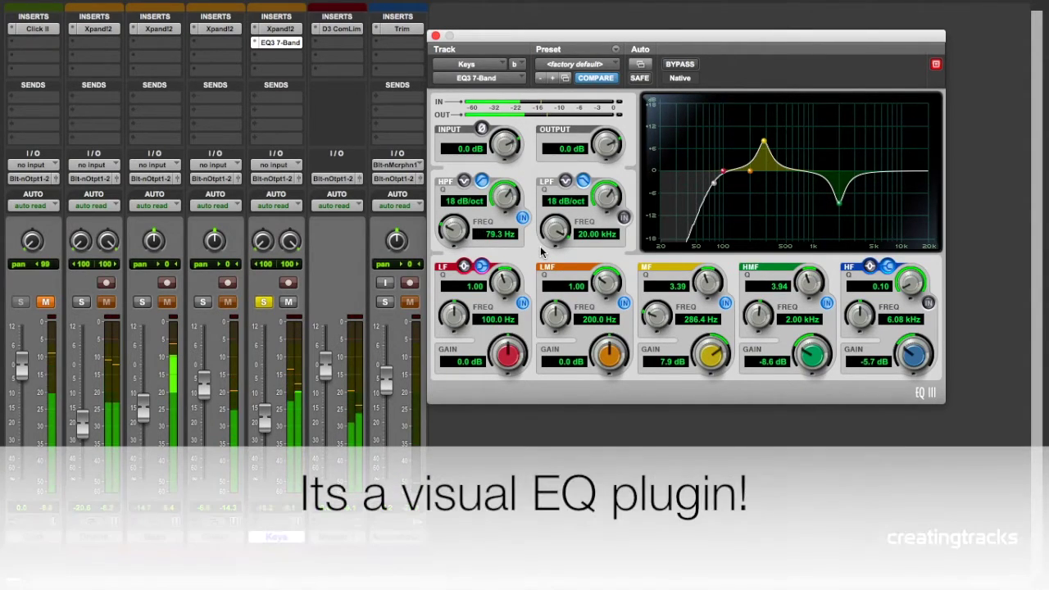
pyautogui.click(263, 302)
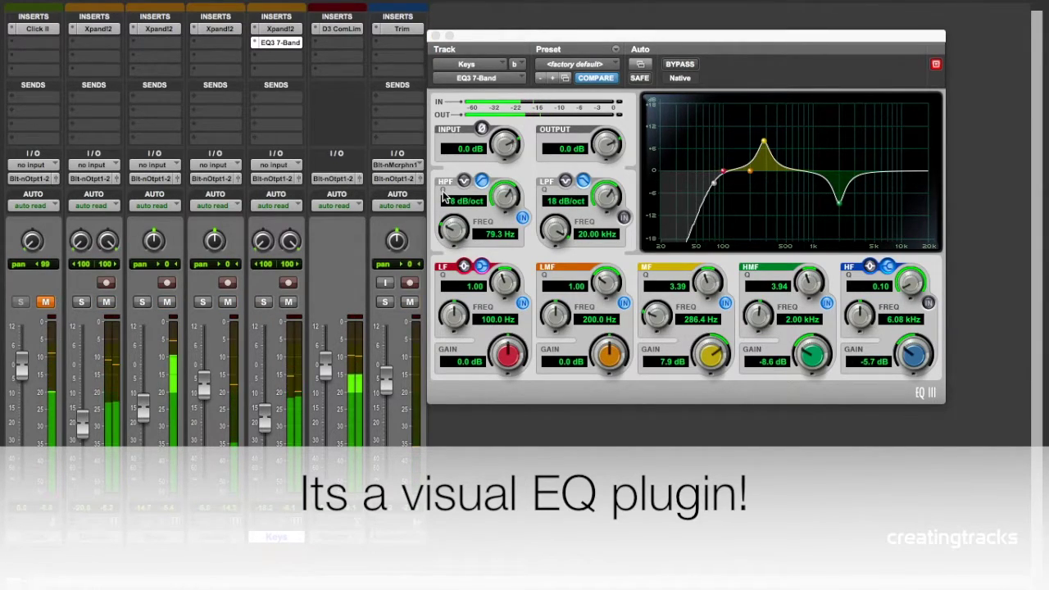
# Step: Bypass the Keys EQ3 briefly to hear the original, then re-enable it
pyautogui.click(678, 65)
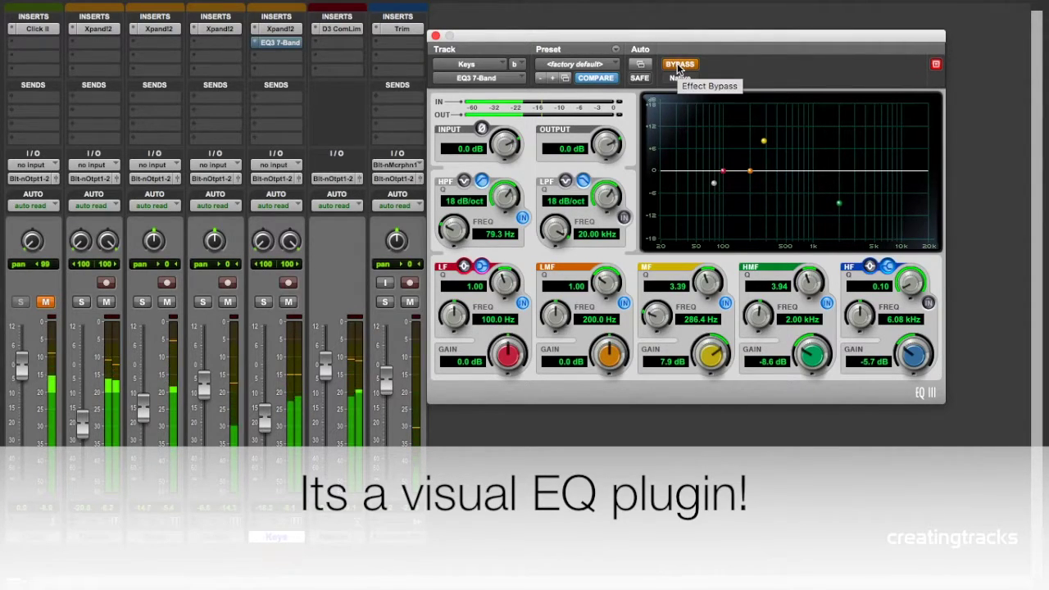
pyautogui.click(679, 66)
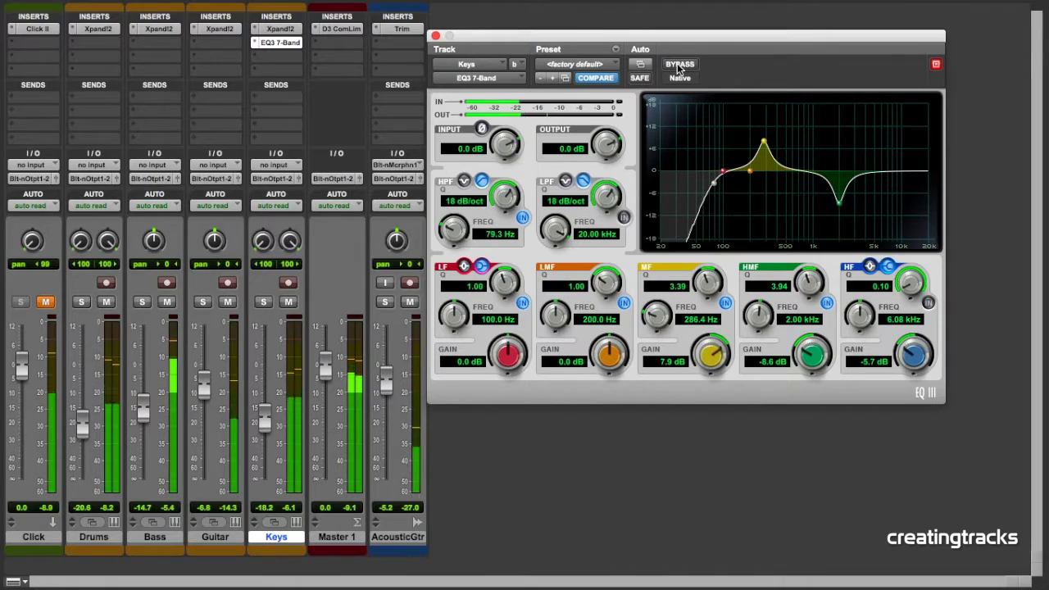